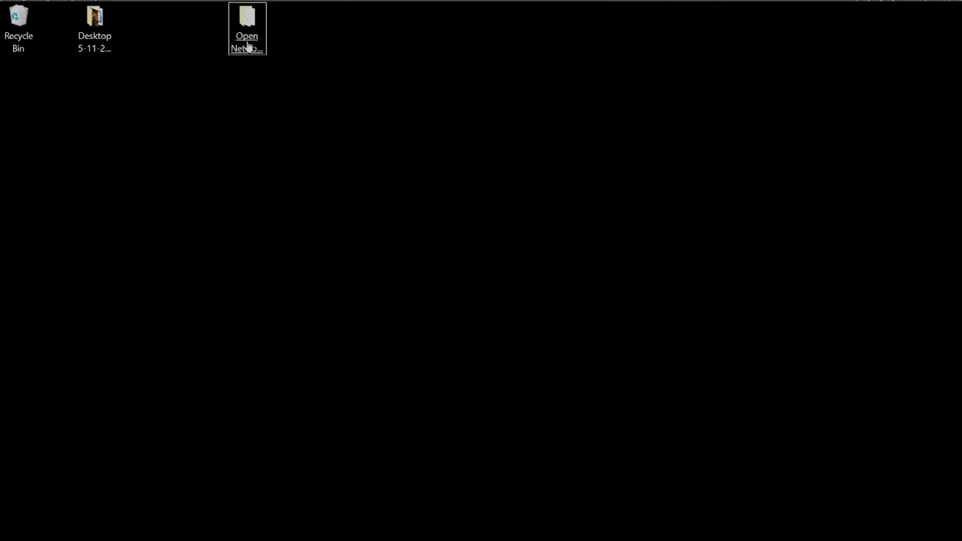
Step: Switch to Notepad++, bring up the "Open Network Drive at startup" folder in File Explorer over it, and widen the Name column
mouse_move(279, 1)
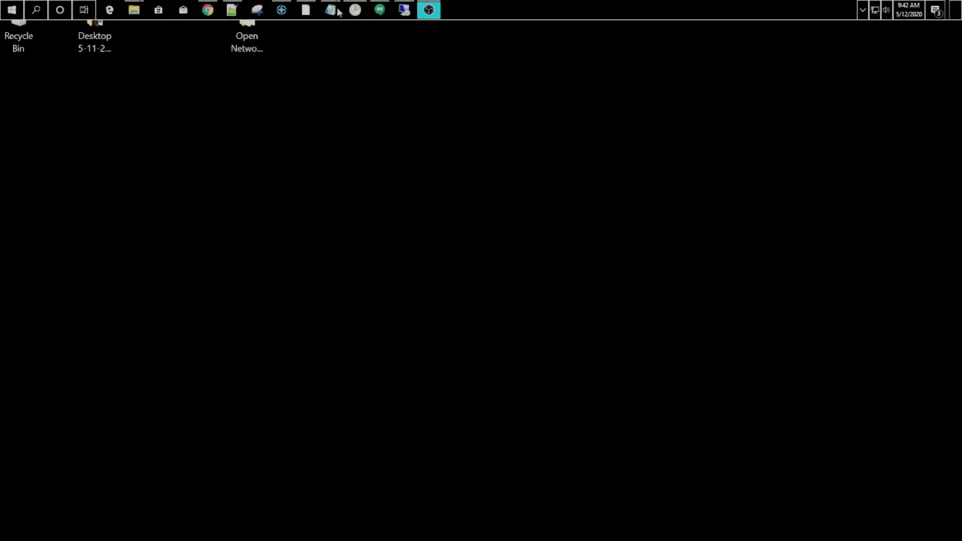
left_click(231, 9)
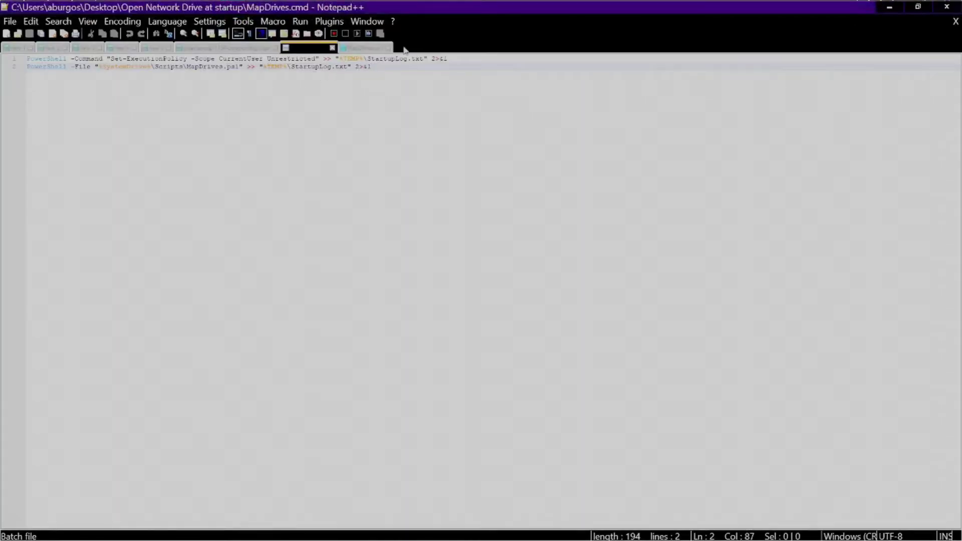
mouse_move(321, 2)
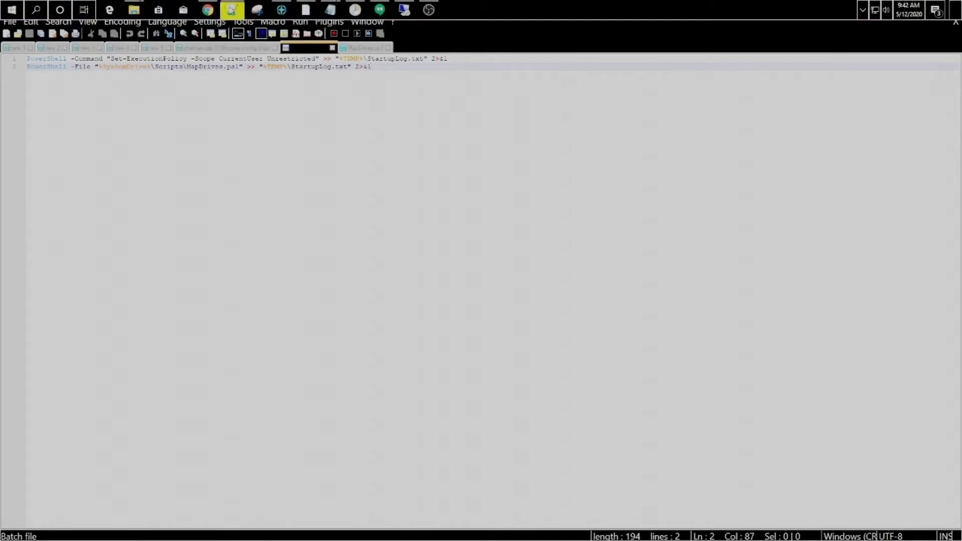
mouse_move(133, 9)
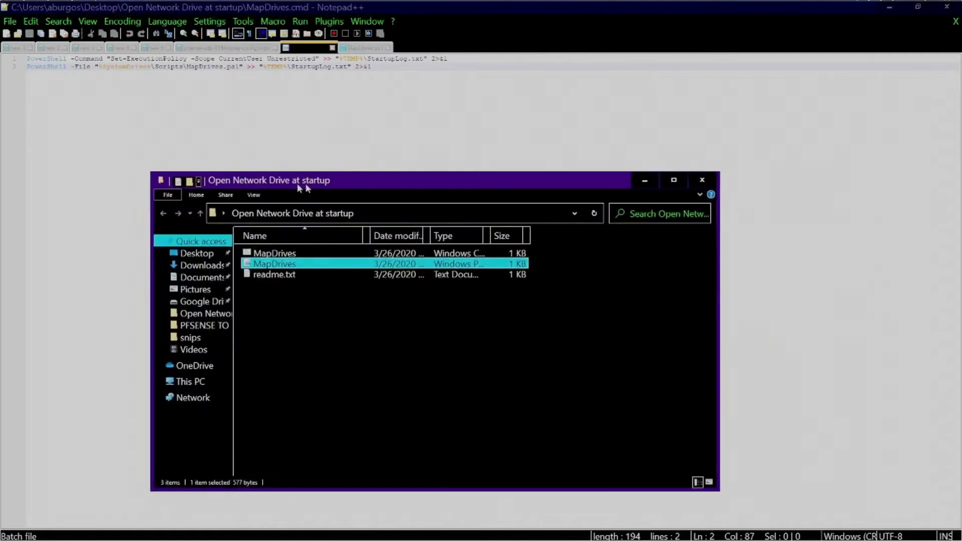
left_click_drag(306, 182, 290, 139)
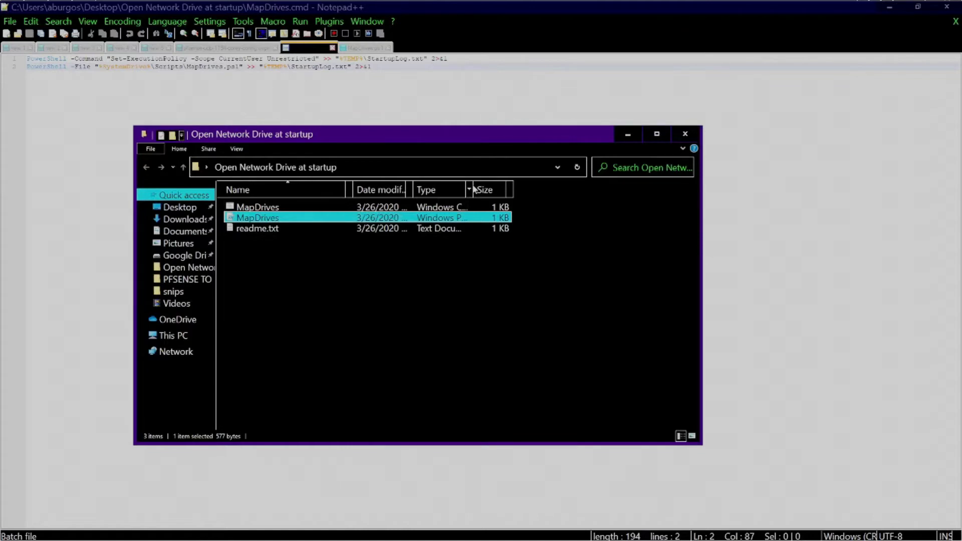
left_click_drag(356, 182, 399, 188)
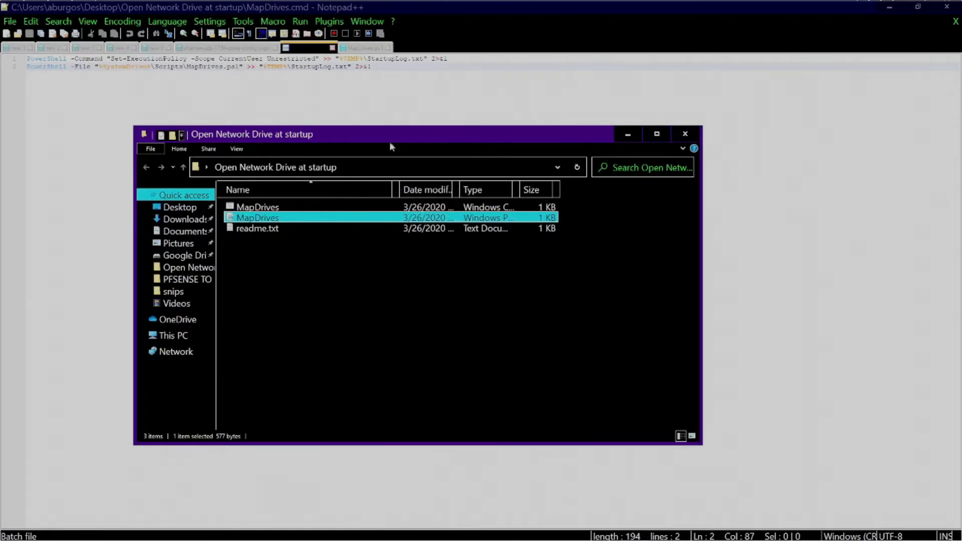
Step: Return to Notepad++ and review the contents of the MapDrives.ps1 and MapDrives.cmd scripts
left_click(354, 91)
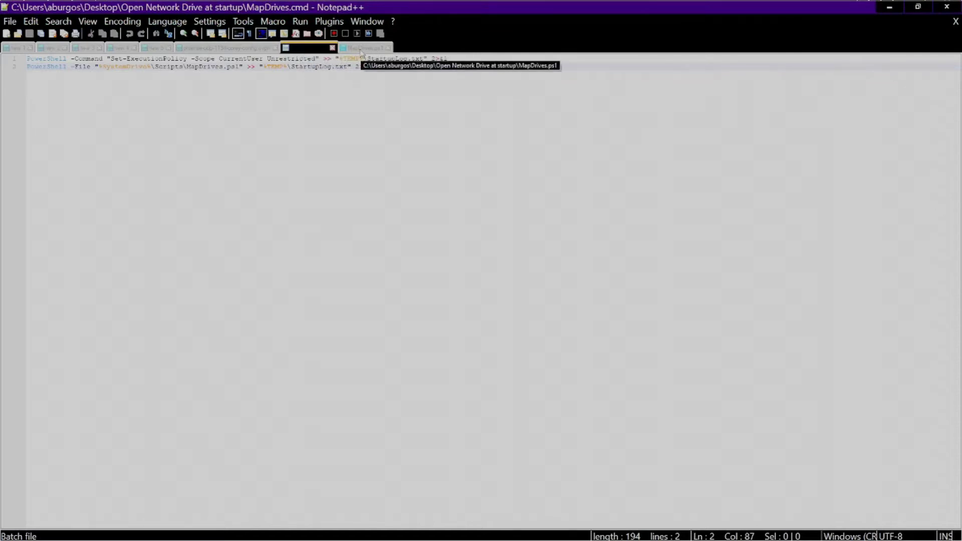
left_click(362, 50)
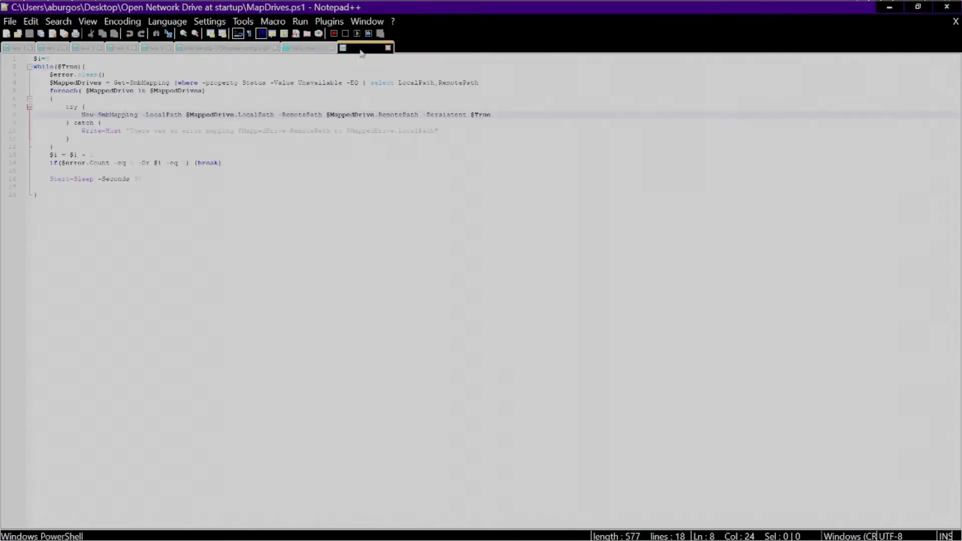
left_click(311, 50)
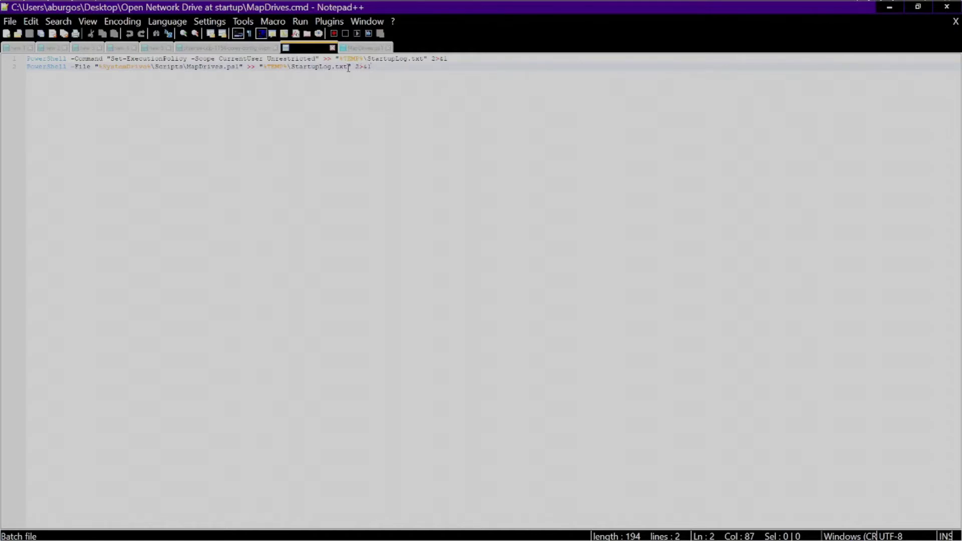
left_click(364, 50)
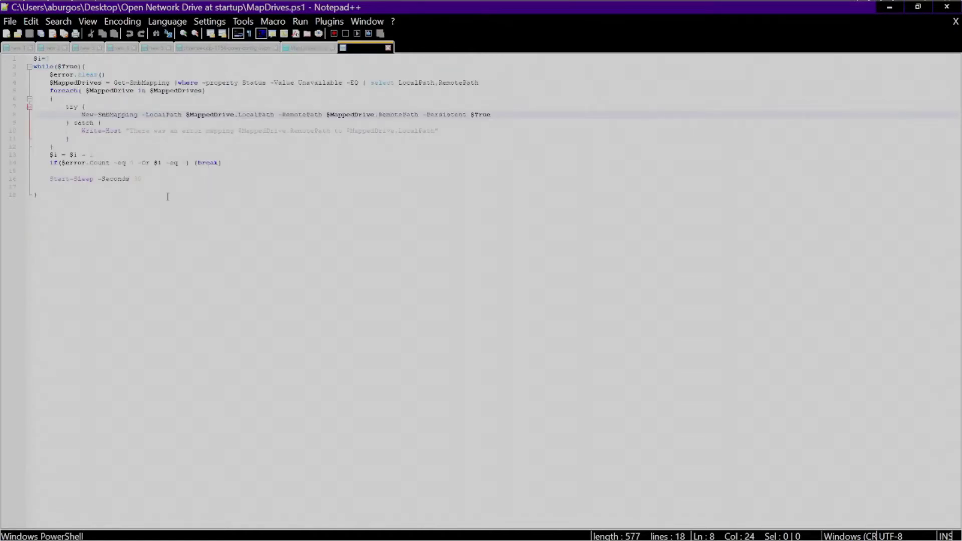
left_click(307, 48)
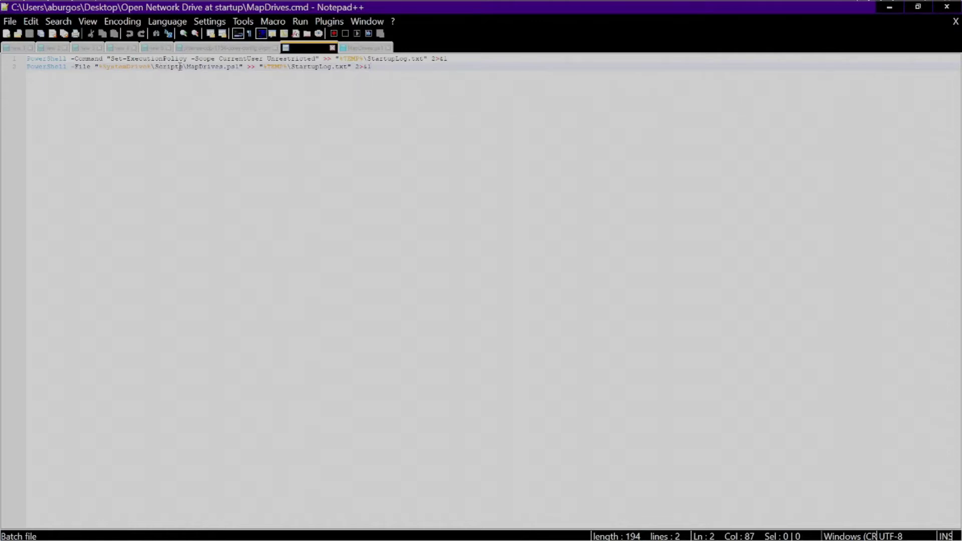
left_click(357, 48)
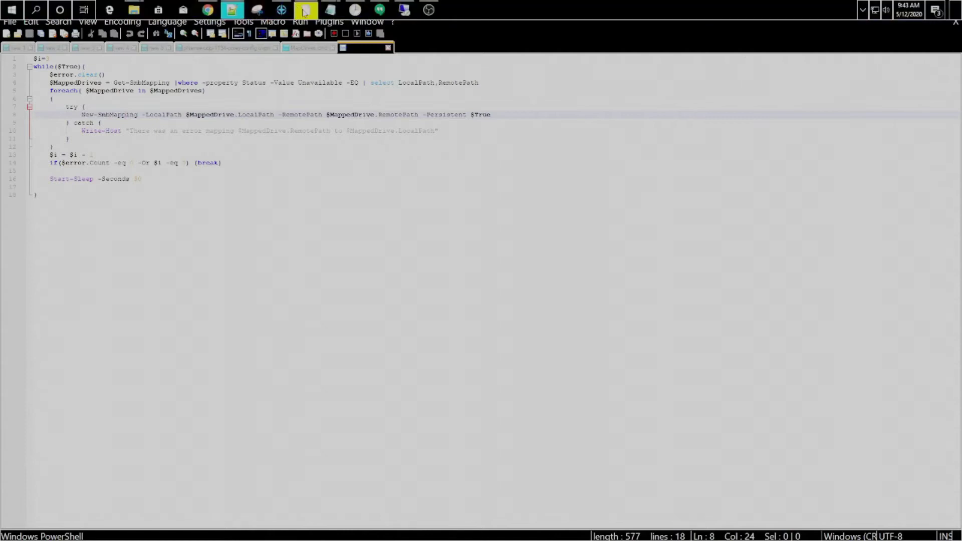
Step: Switch to readme.txt in Notepad and reposition its window so the copy instructions are fully readable
left_click_drag(514, 14, 961, 341)
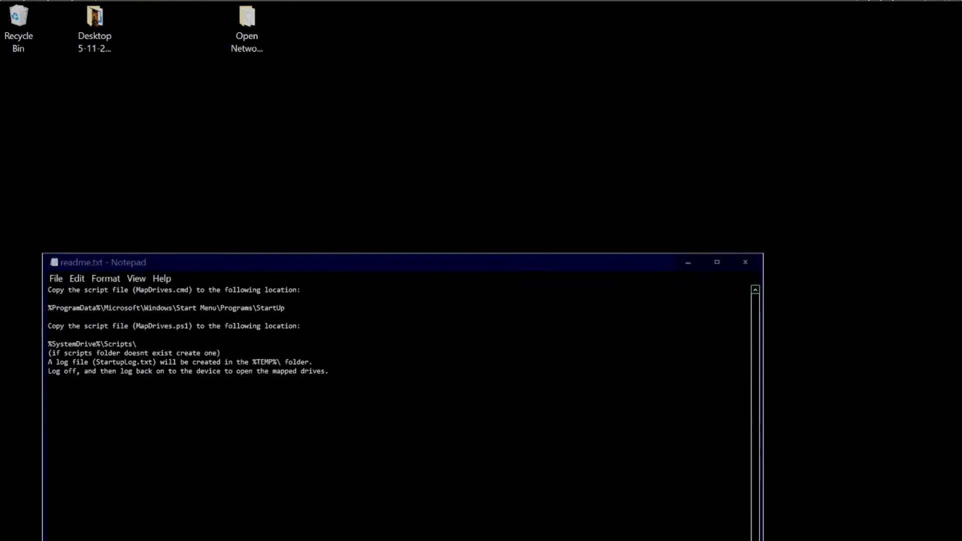
left_click(396, 262)
left_click_drag(397, 262, 586, 152)
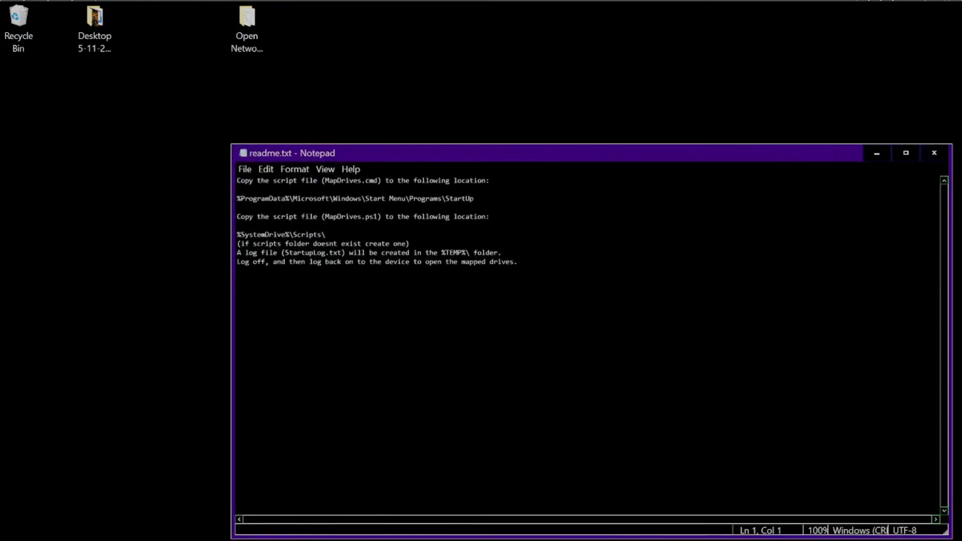
Step: Open %ProgramData%\Microsoft\Windows\Start Menu\Programs\StartUp from the readme path, check for the MapDrives command script, and close the folder
left_click_drag(475, 199, 237, 190)
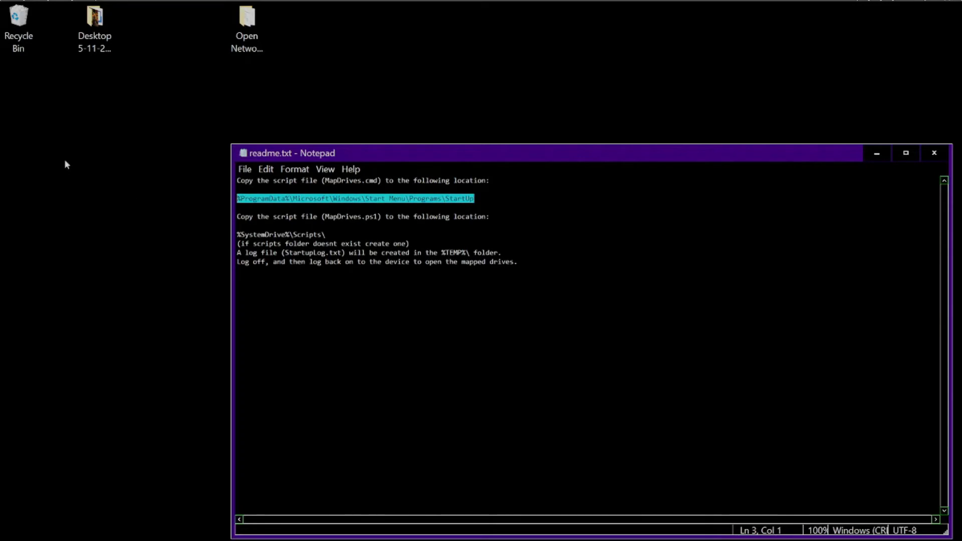
key("super+r")
type("%ProgramData%\\Microsoft\\Windows\\Start Menu\\Programs\\StartUp")
key("Return")
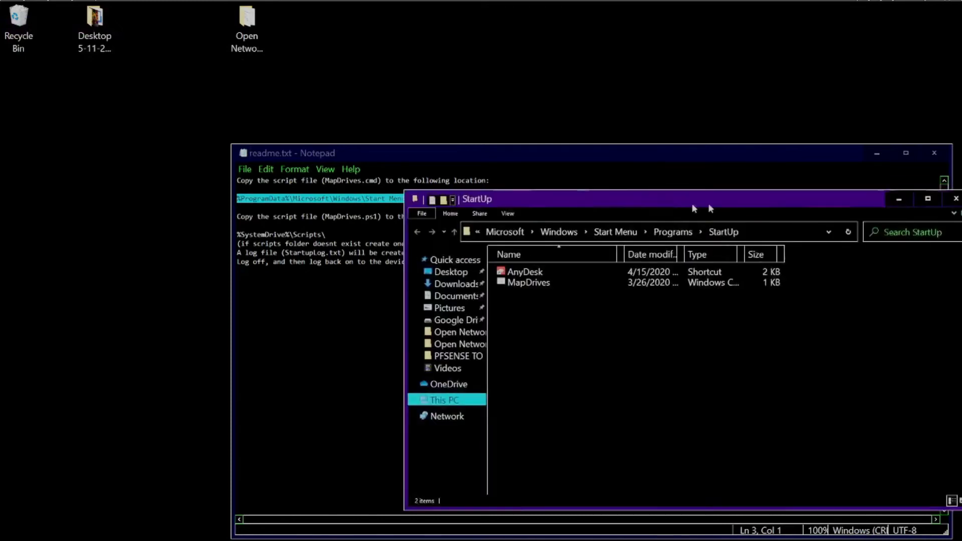
left_click_drag(790, 200, 515, 172)
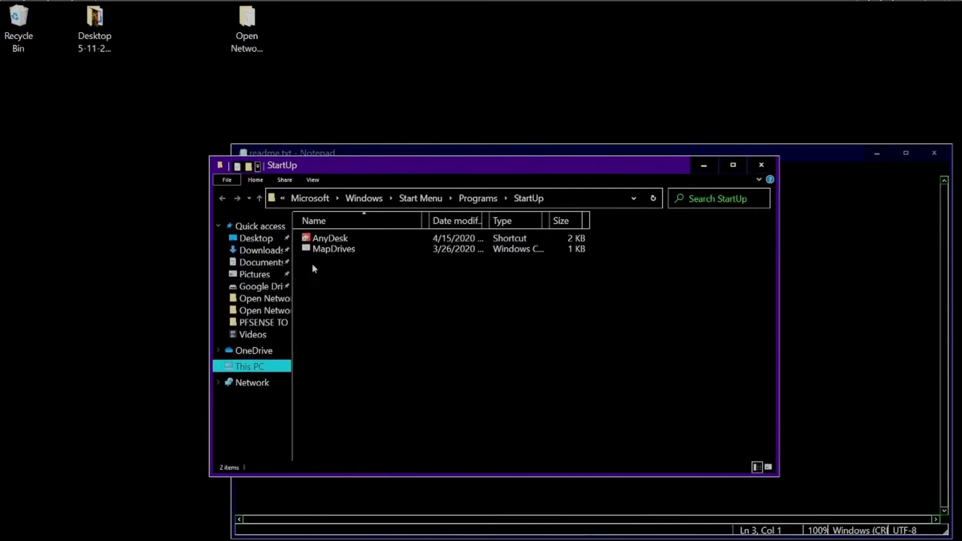
left_click(324, 249)
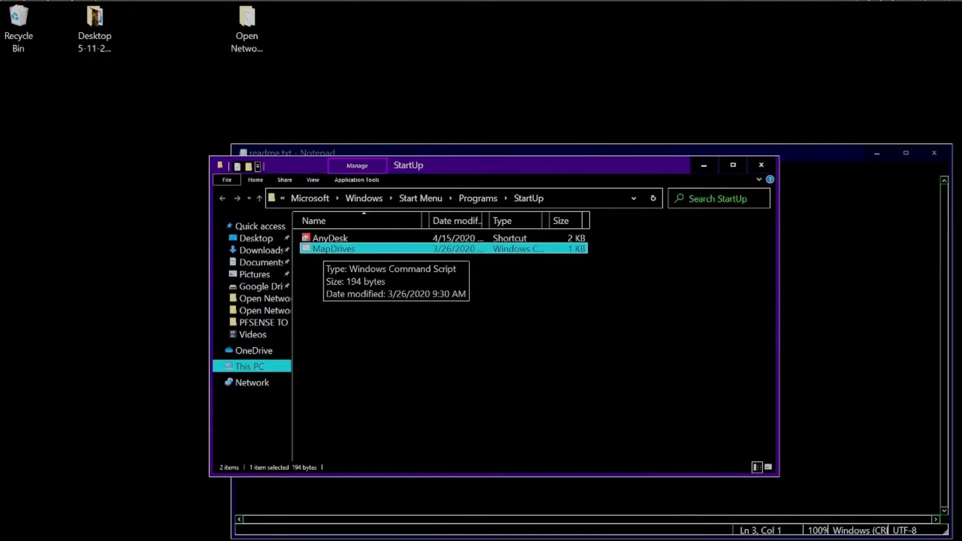
left_click(763, 166)
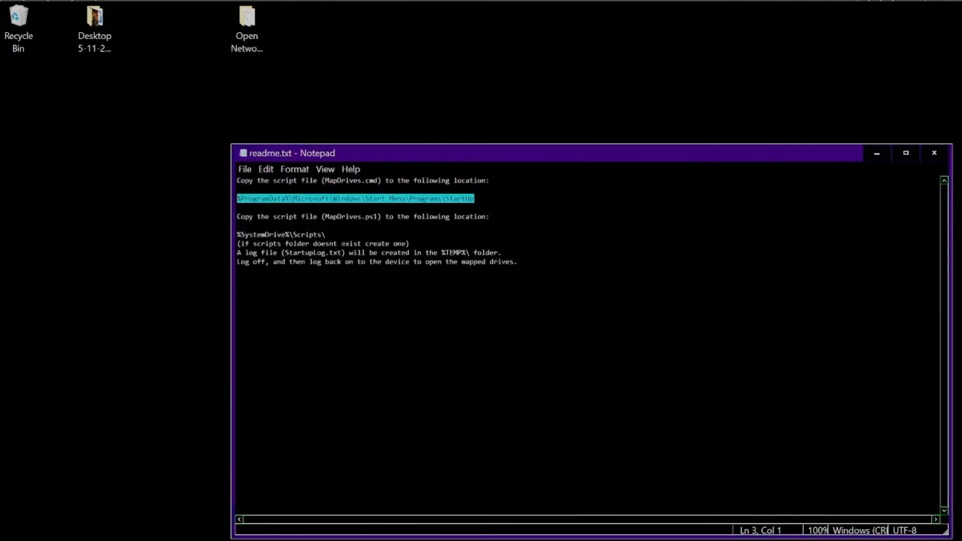
Step: Open the %SystemDrive%\Scripts\ folder from the readme path, check for the MapDrives PowerShell script, and close the folder
left_click_drag(326, 235, 237, 234)
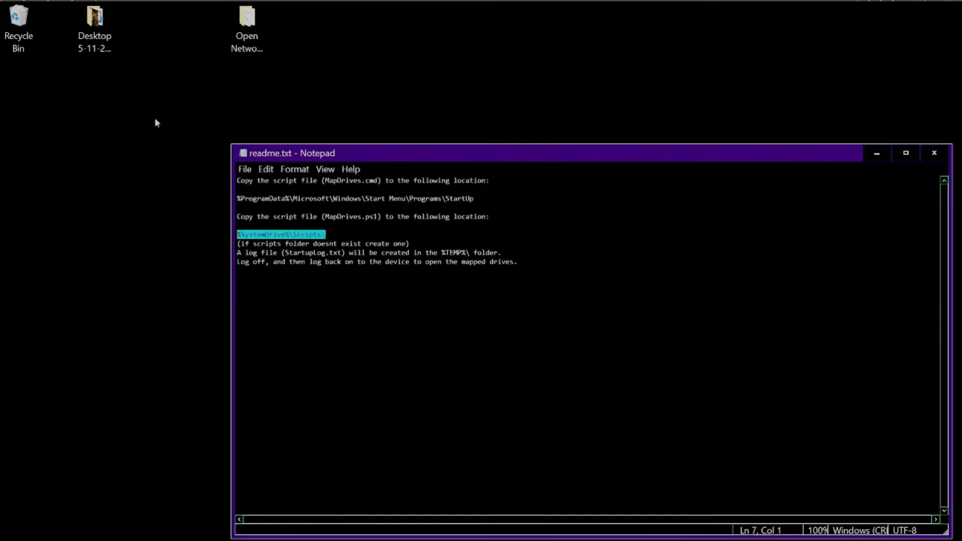
key("super+r")
type("%SystemDrive%\\Scripts\\")
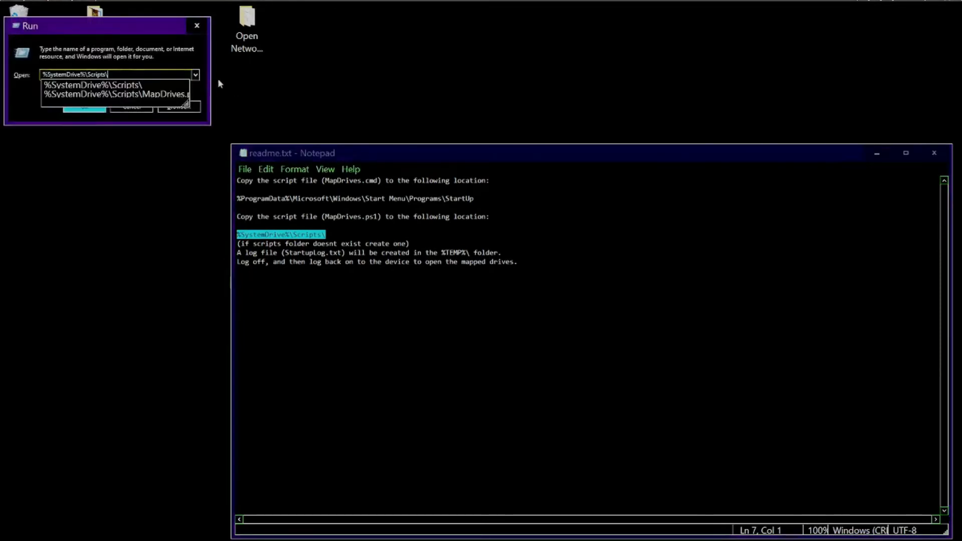
key("Return")
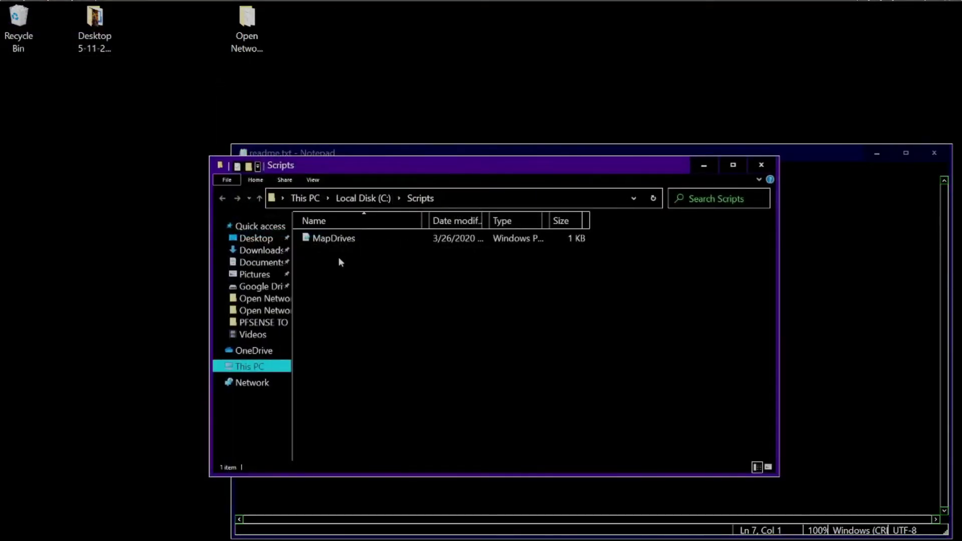
left_click(761, 166)
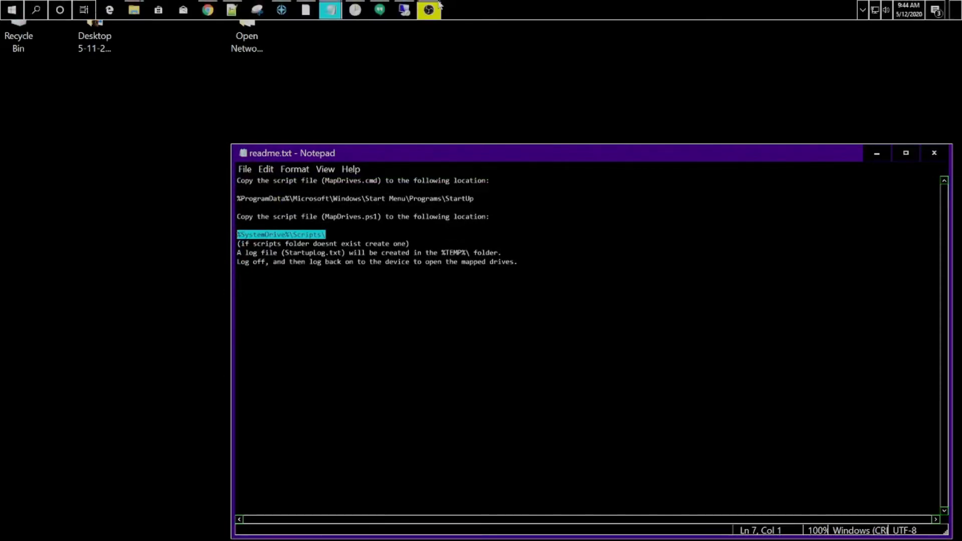
Step: Switch to Task Scheduler, then reposition and enlarge its window so all panes are readable
mouse_move(439, 4)
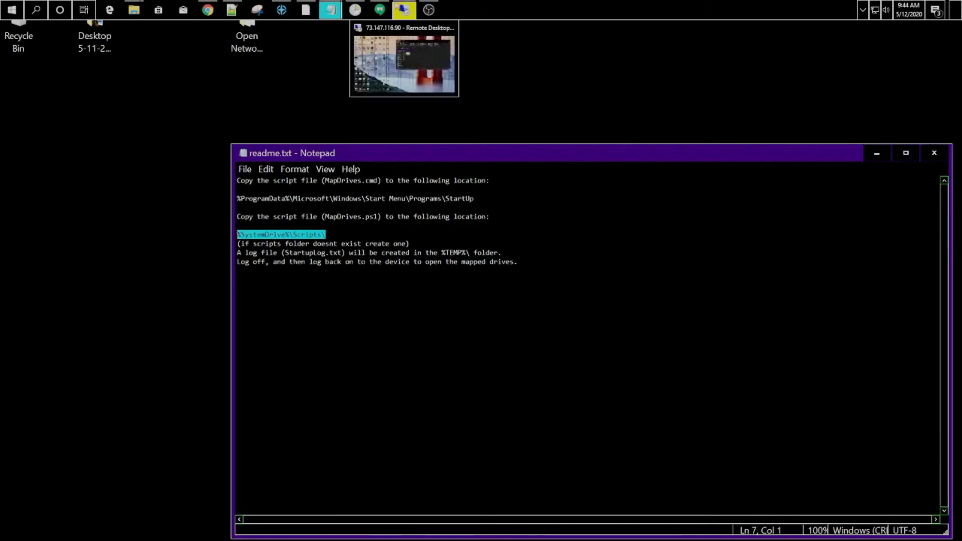
left_click(358, 5)
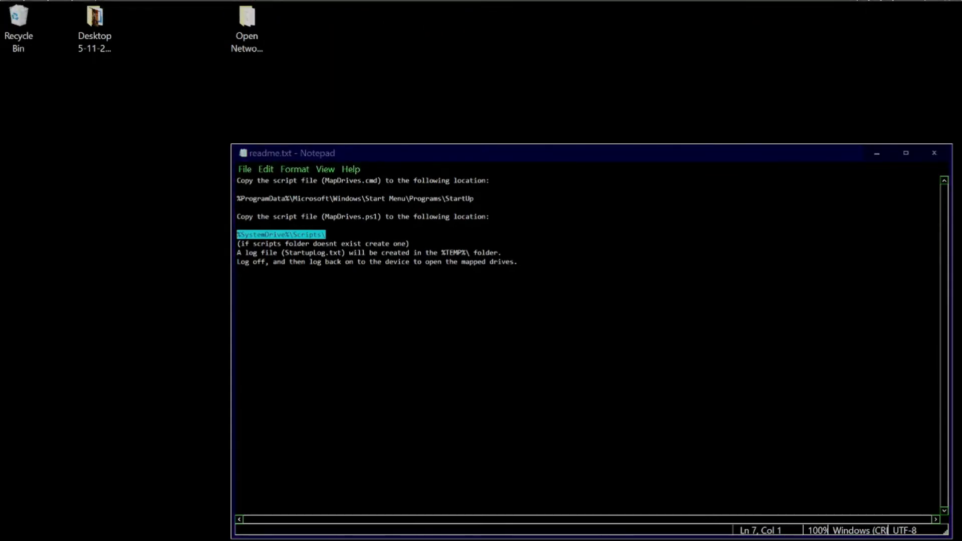
left_click_drag(483, 167, 315, 115)
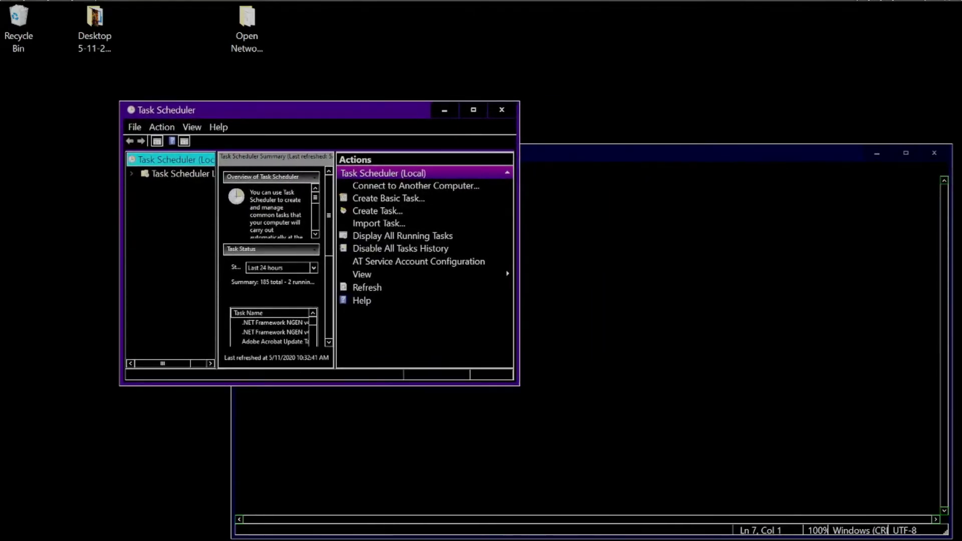
left_click_drag(518, 385, 776, 459)
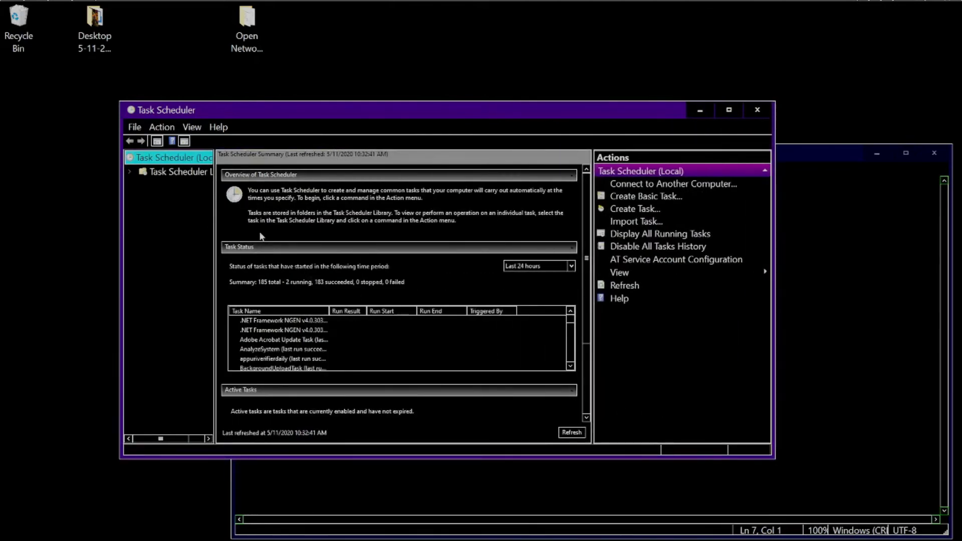
Step: Start creating a task in the Task Scheduler Library and open a new trigger for it
left_click(161, 173)
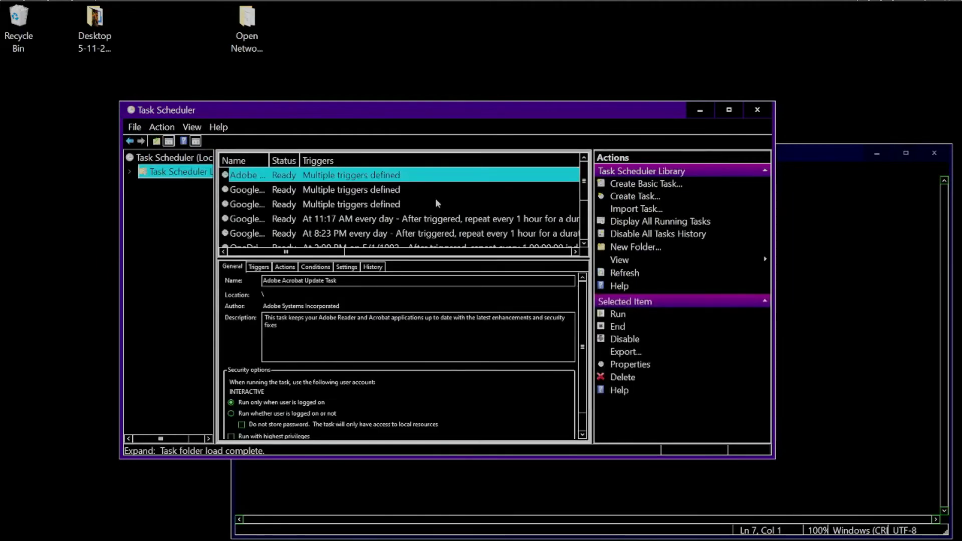
left_click(643, 197)
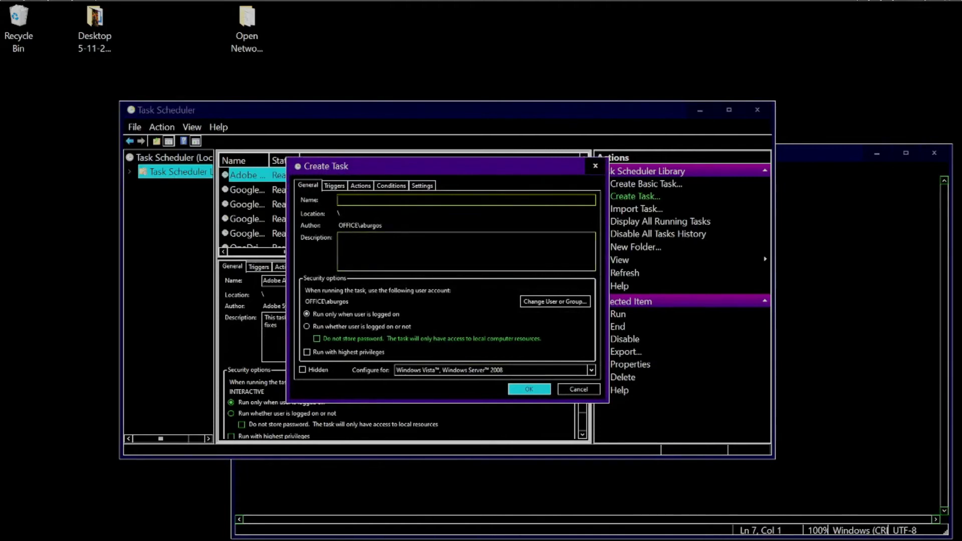
left_click(335, 186)
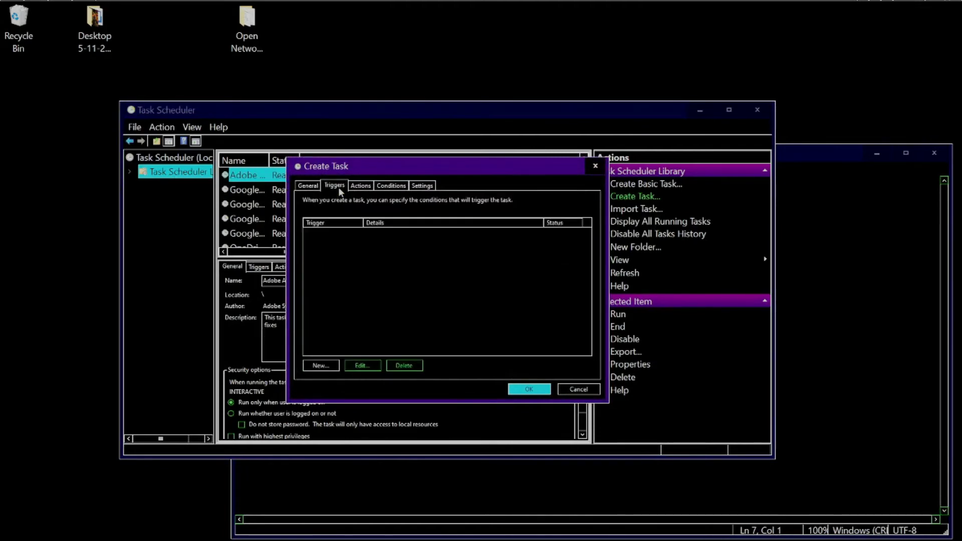
left_click(319, 365)
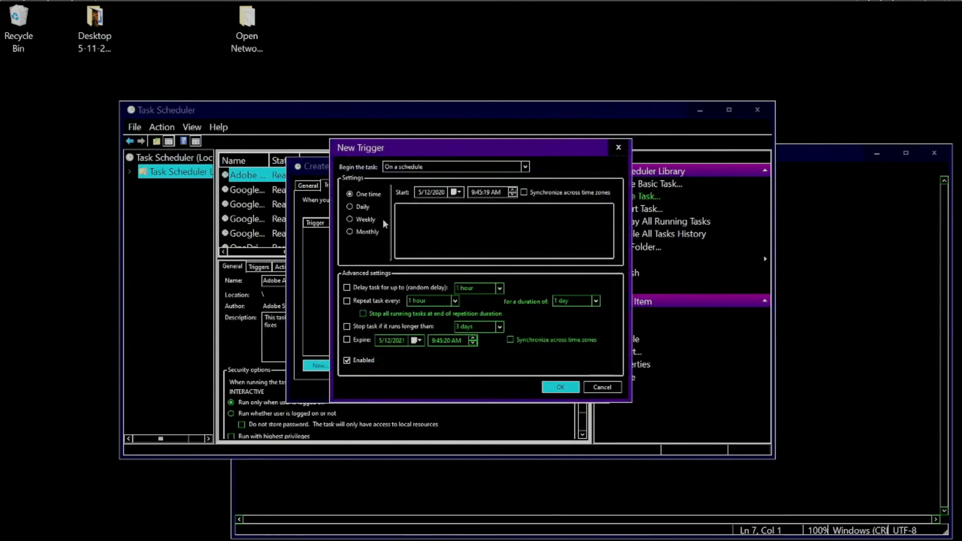
Step: Set the trigger to begin the task on an event from the Microsoft-Windows-NetworkProfile/Operational log
left_click(520, 167)
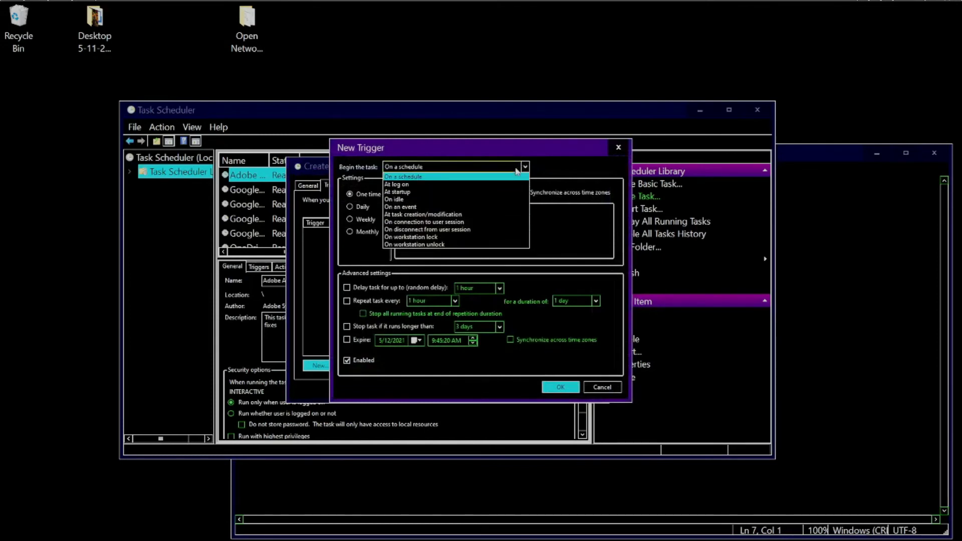
left_click(450, 207)
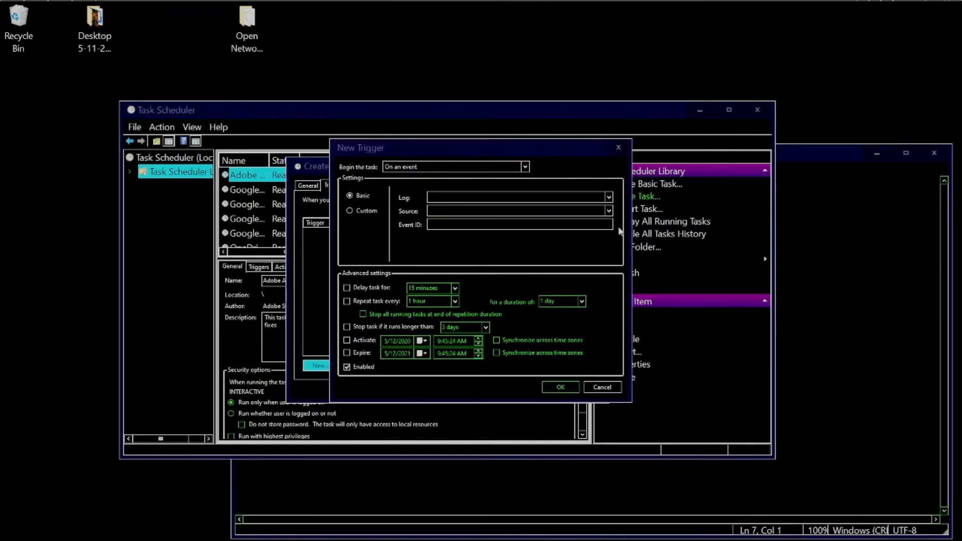
left_click(608, 197)
scroll(561, 265, "down", 10)
scroll(538, 384, "down", 20)
scroll(538, 384, "down", 9)
scroll(538, 384, "down", 16)
scroll(535, 365, "down", 4)
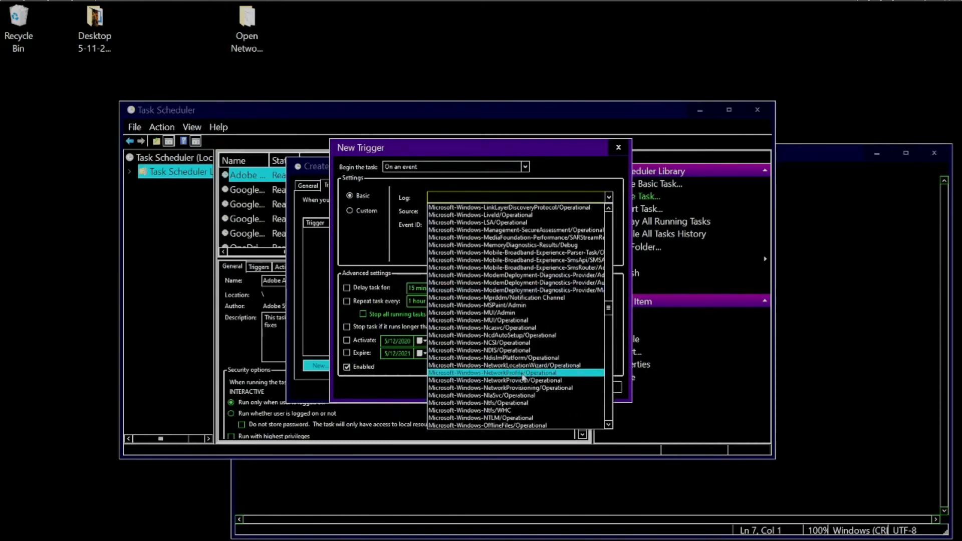
left_click(524, 377)
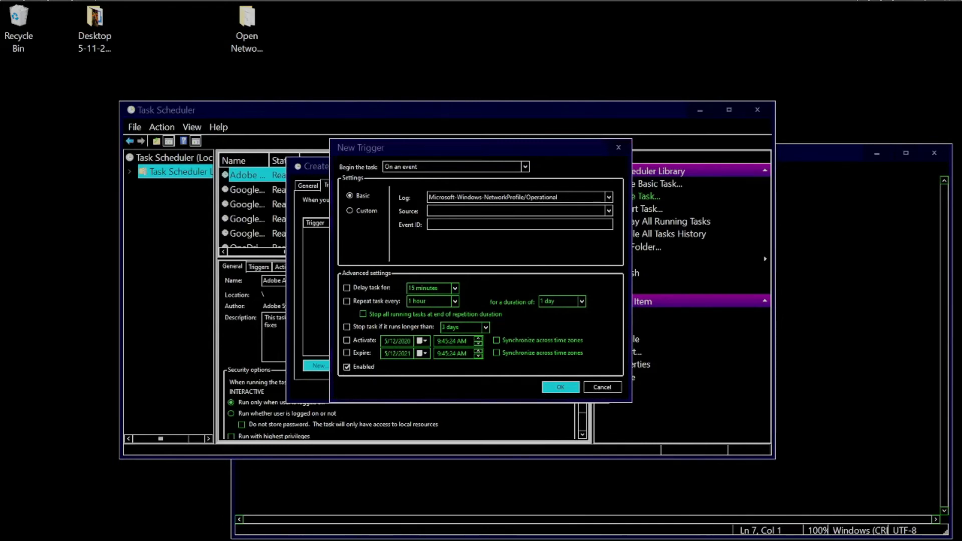
Step: Set the trigger's event source to NetworkProfile and its event ID to 10000, keeping it enabled, and save the trigger
left_click(550, 212)
left_click(608, 211)
left_click(544, 222)
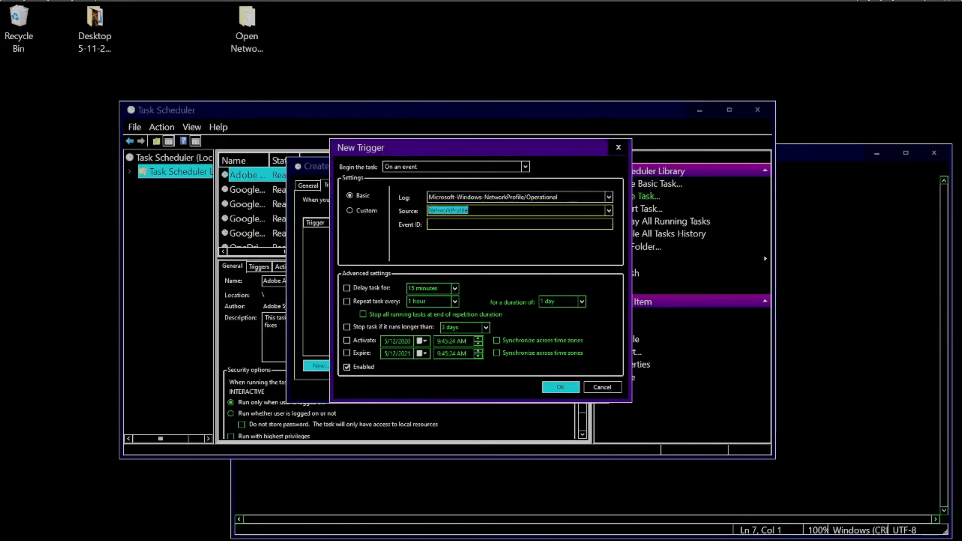
left_click(518, 225)
type("10000")
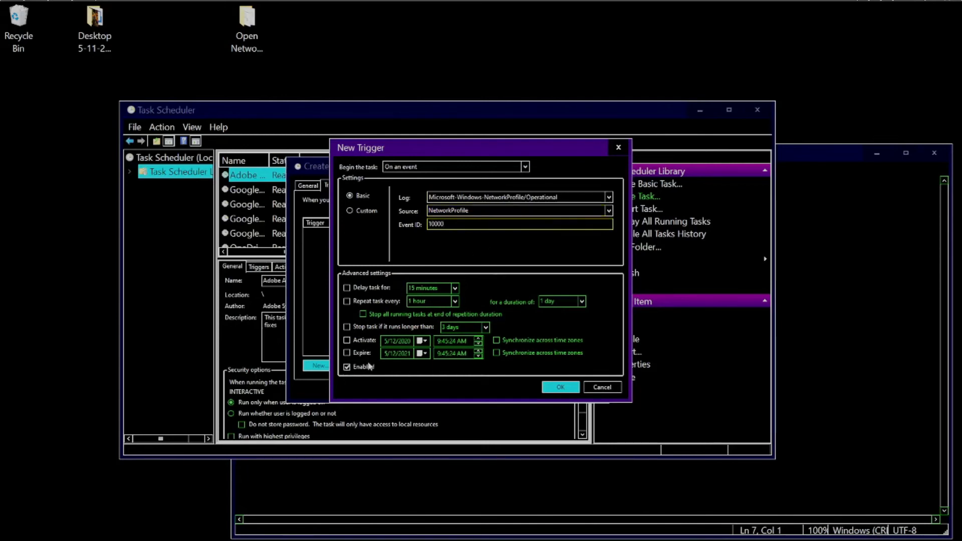
left_click(560, 387)
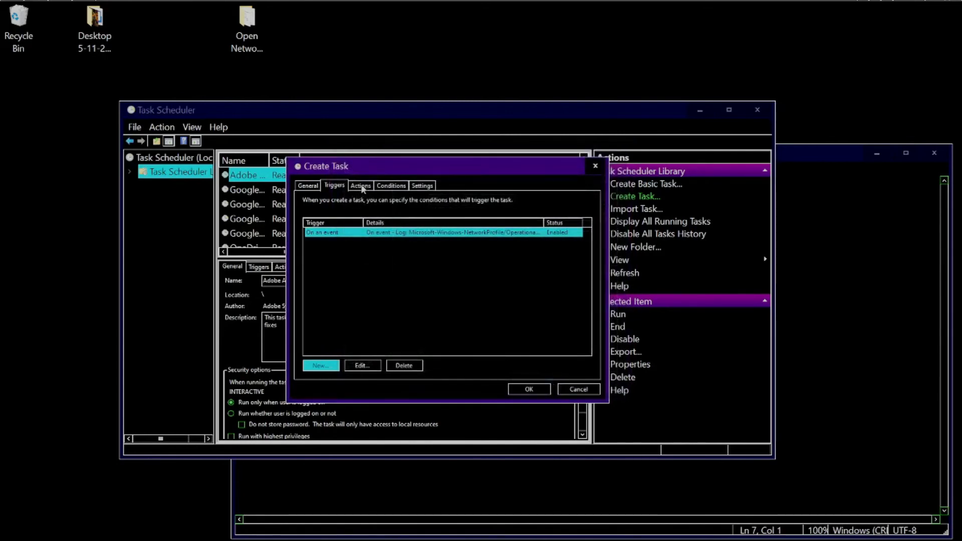
Step: Add a condition that the task starts only if any network connection is available
left_click(381, 187)
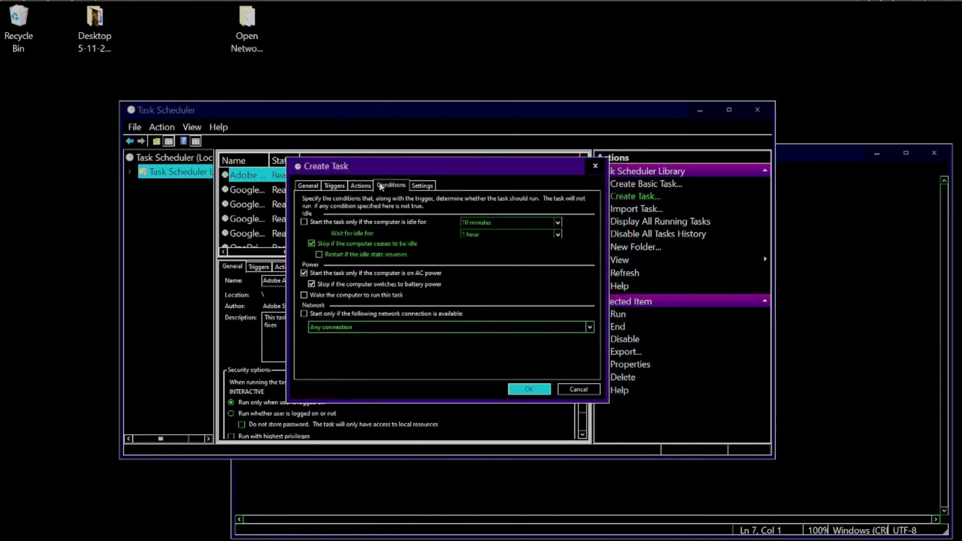
left_click(304, 313)
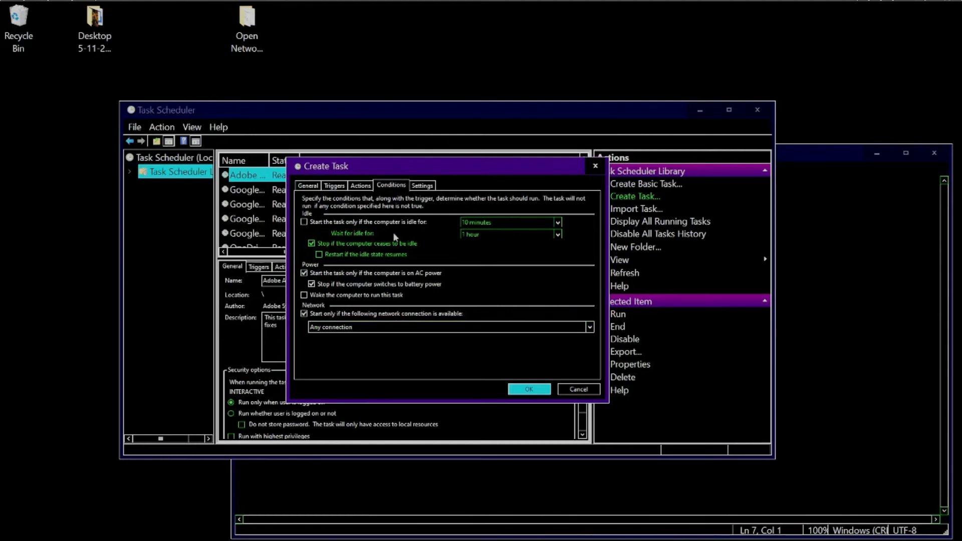
Step: Begin a new action of type Start a program for the task and browse for its script file
left_click(364, 189)
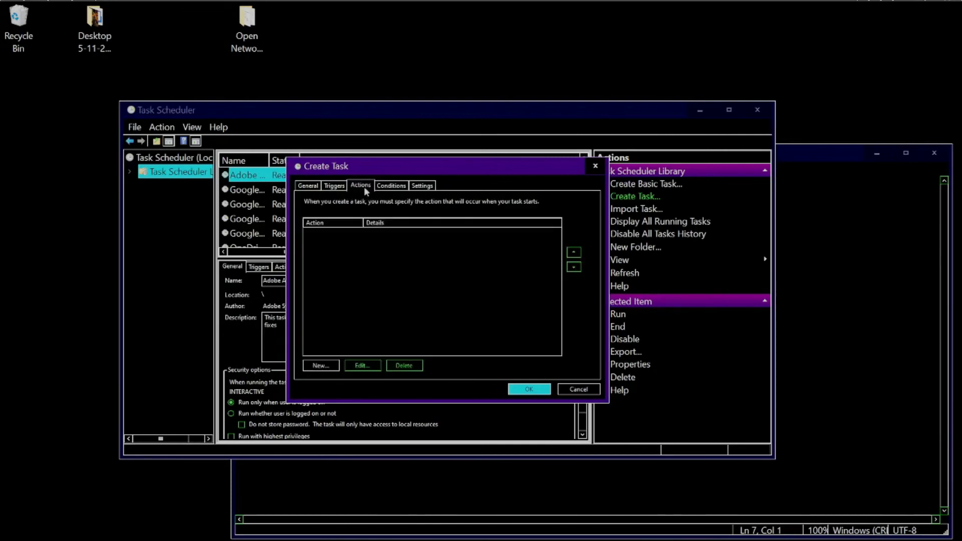
left_click(321, 365)
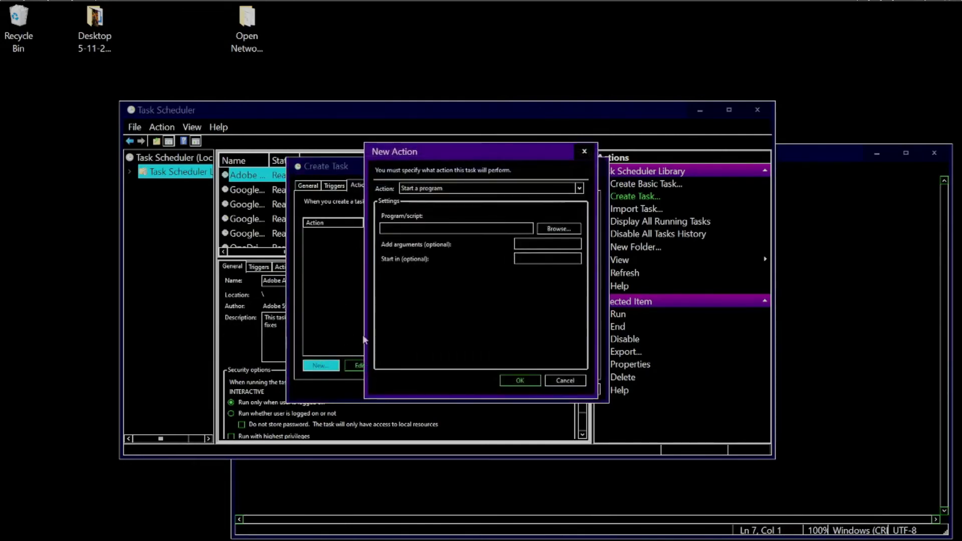
left_click(569, 190)
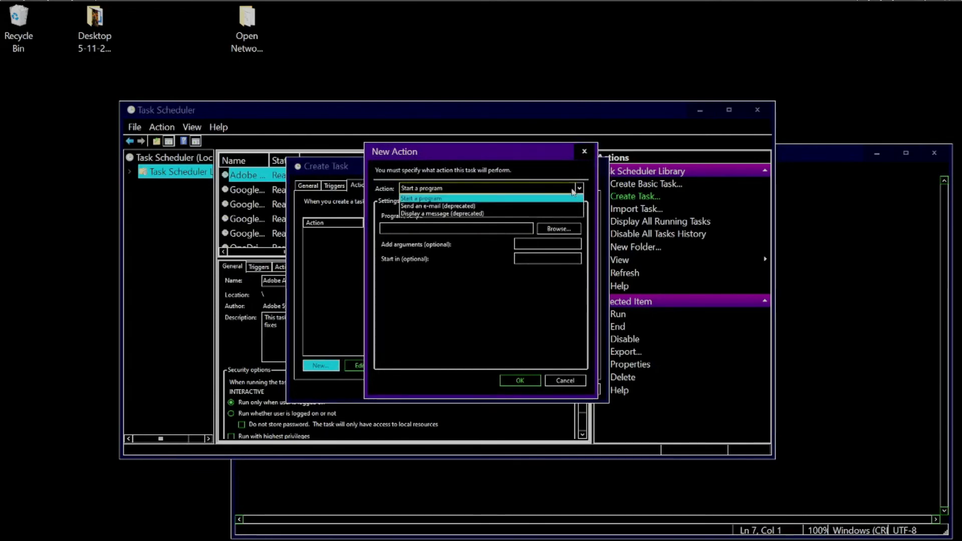
left_click(477, 339)
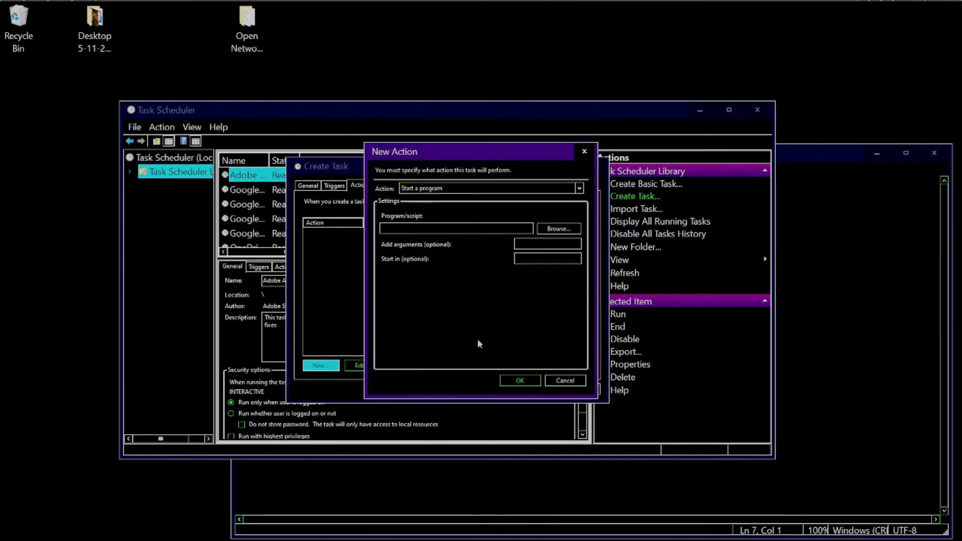
left_click(557, 229)
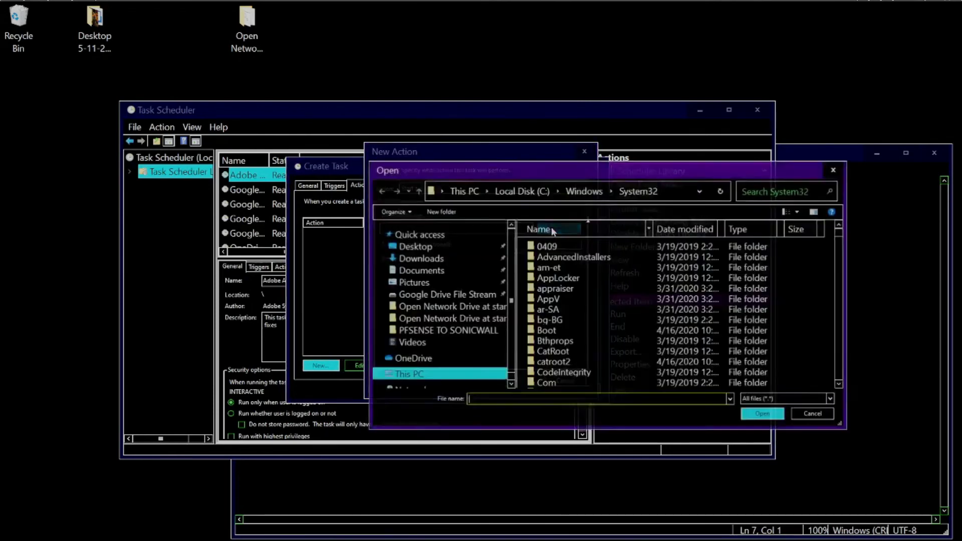
scroll(606, 360, "down", 5)
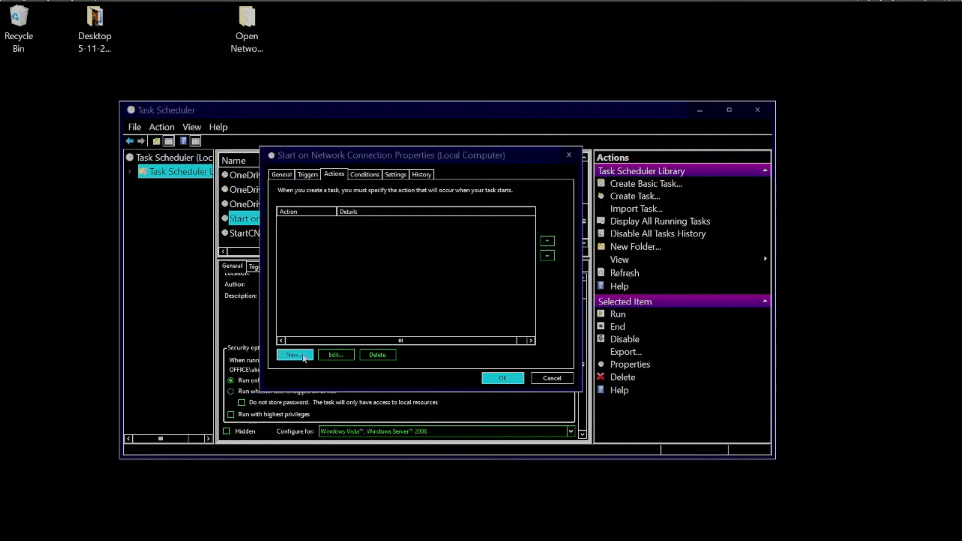
Step: Add a Start a program action to the Start on Network Connection task that runs the MapDrives script from the Startup folder
left_click(294, 355)
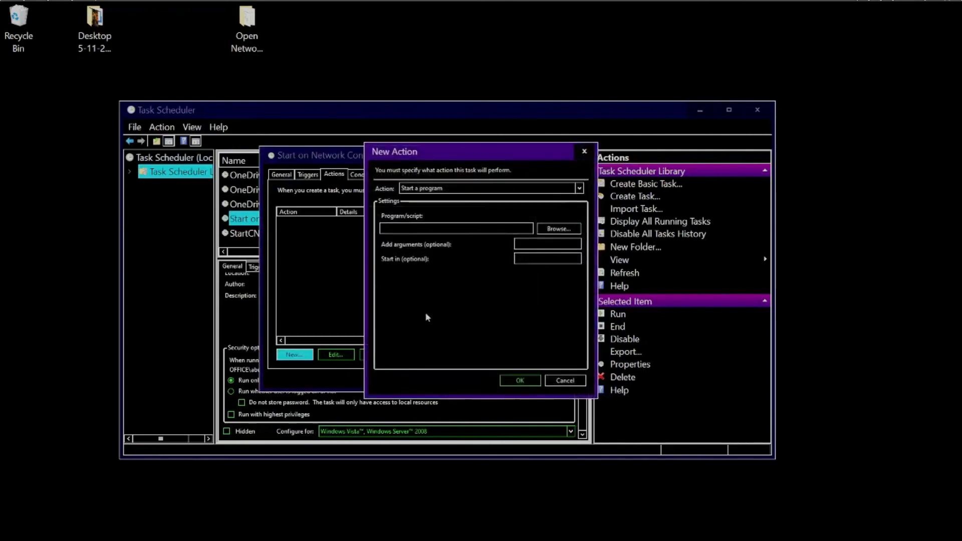
left_click(548, 230)
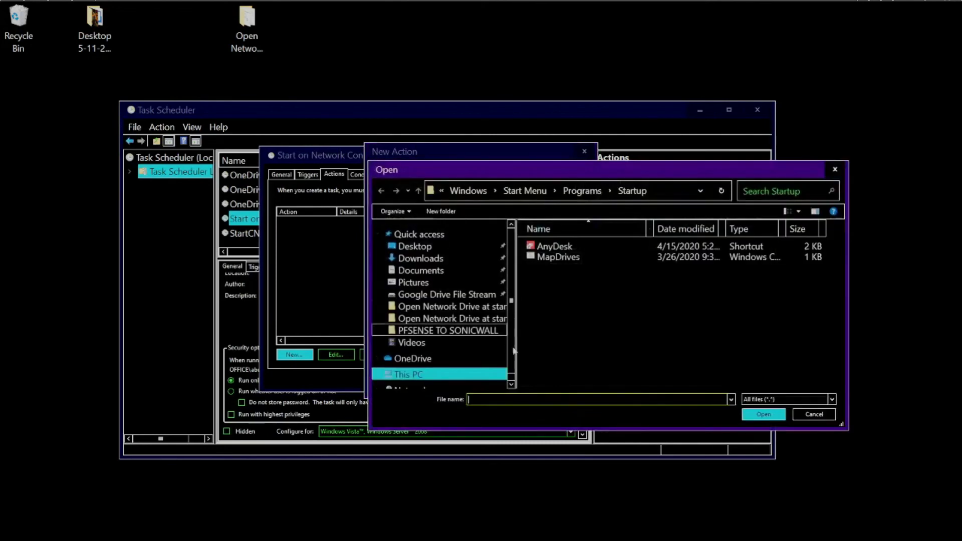
double_click(559, 259)
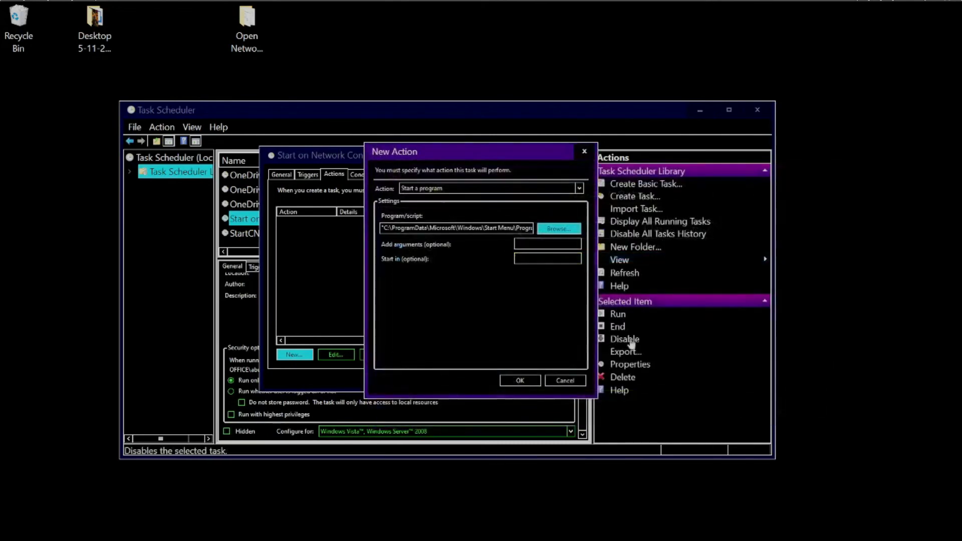
left_click(520, 380)
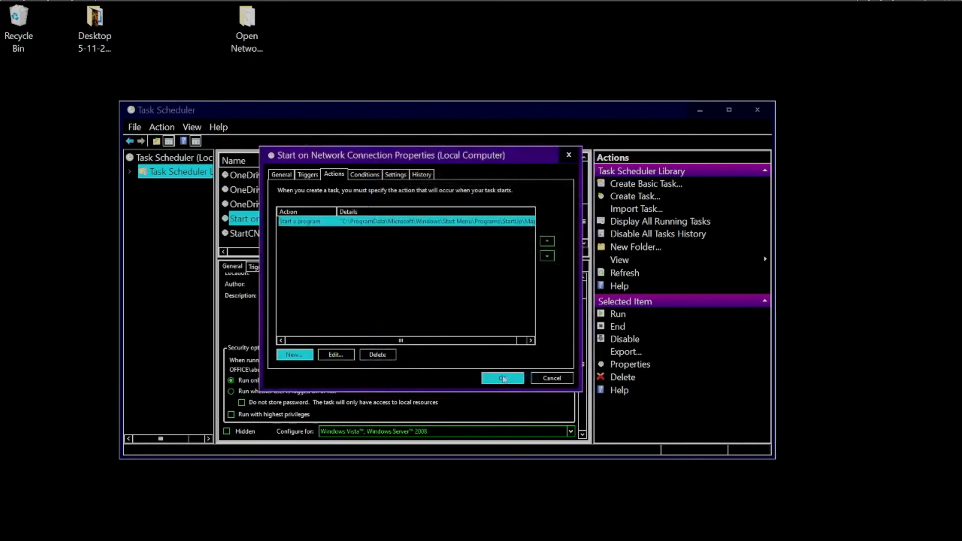
Step: Review the task's name, Start on Network Connection, in its general settings and save the task
left_click(281, 175)
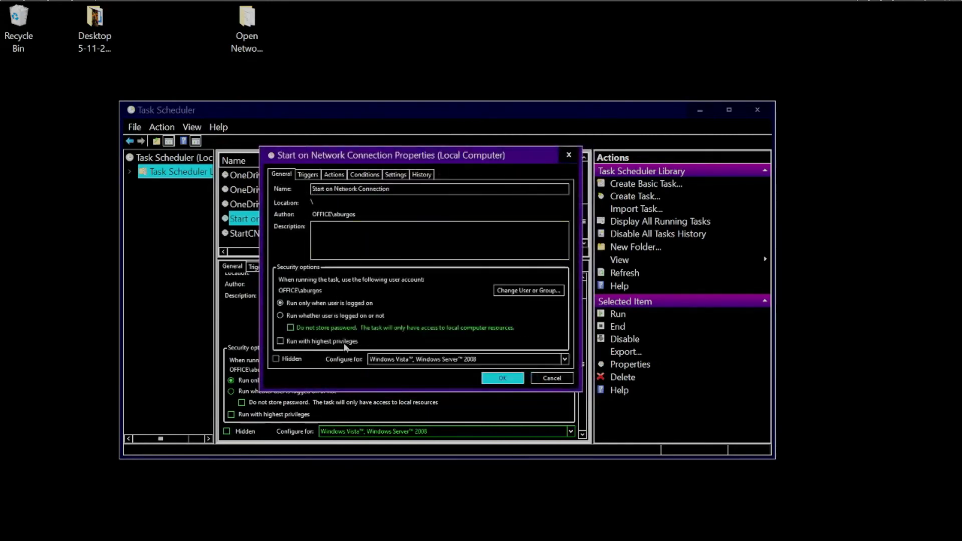
left_click_drag(391, 190, 308, 190)
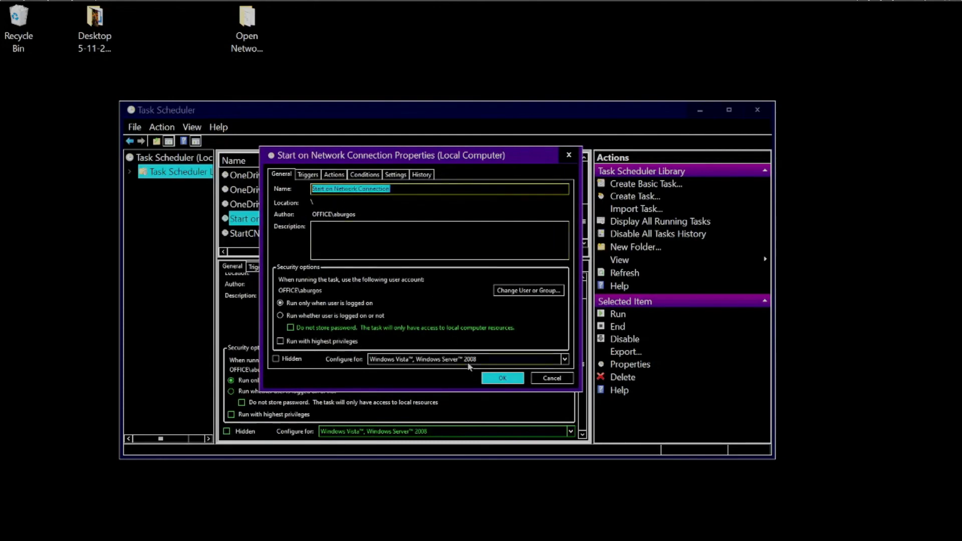
left_click(493, 384)
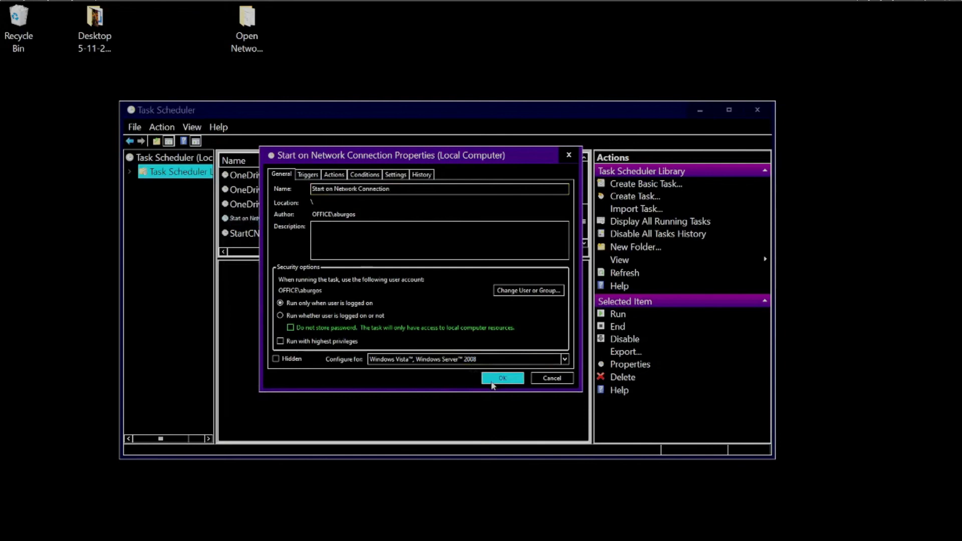